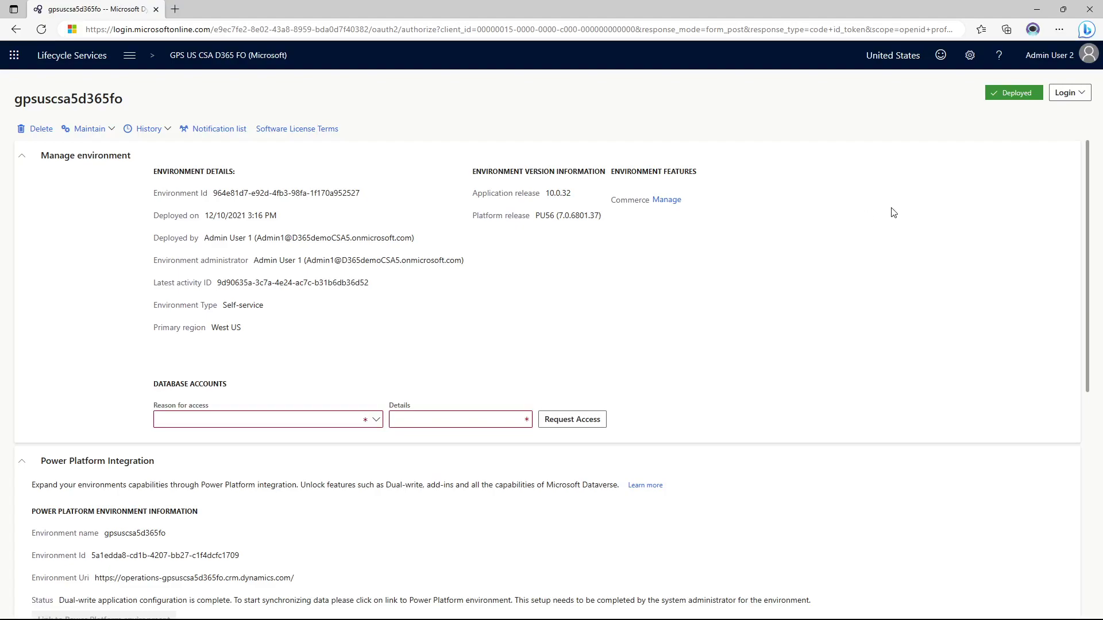
# - Open the Login options for the gpsuscsa5d365fo environment in Lifecycle Services
pyautogui.click(1070, 94)
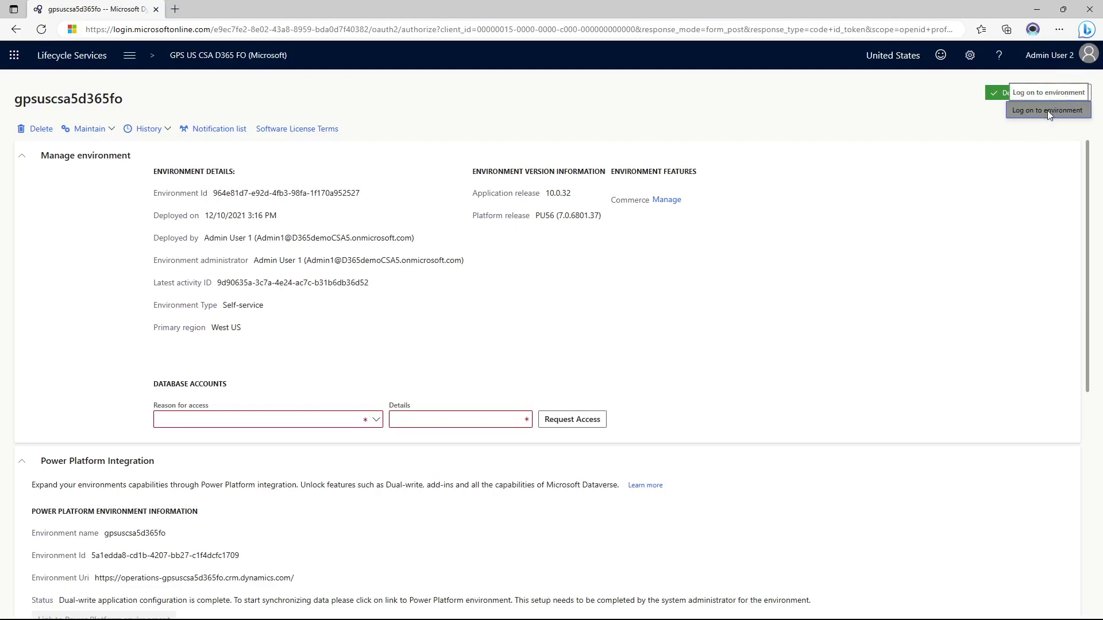
# - Log on to the environment in a new tab and start a page search on the Contoso Retail USA dashboard
pyautogui.click(1047, 110)
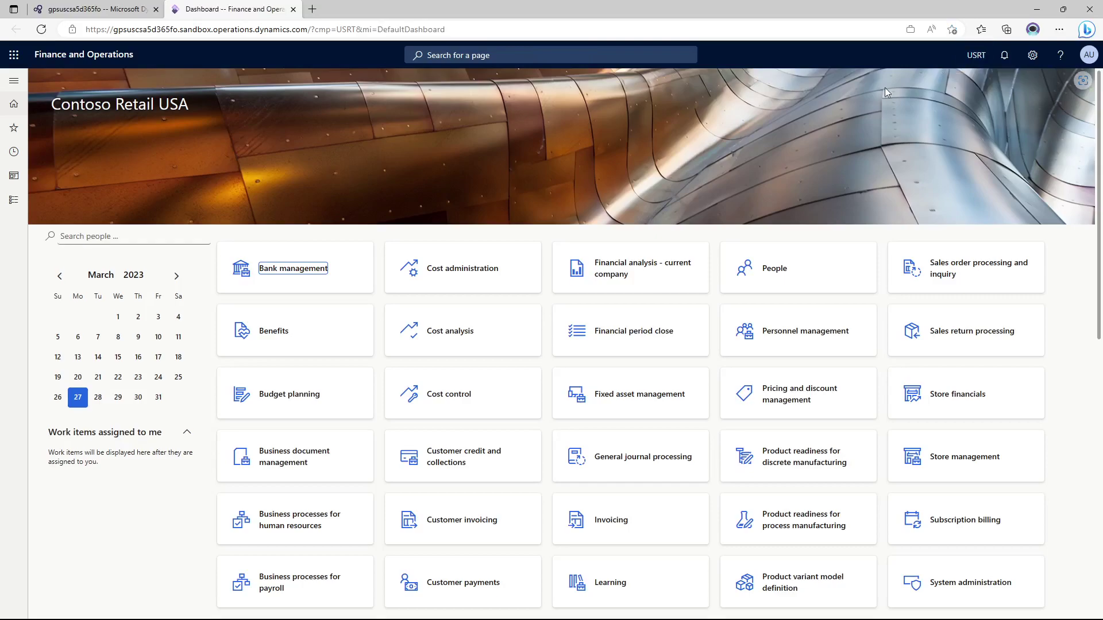
pyautogui.click(443, 54)
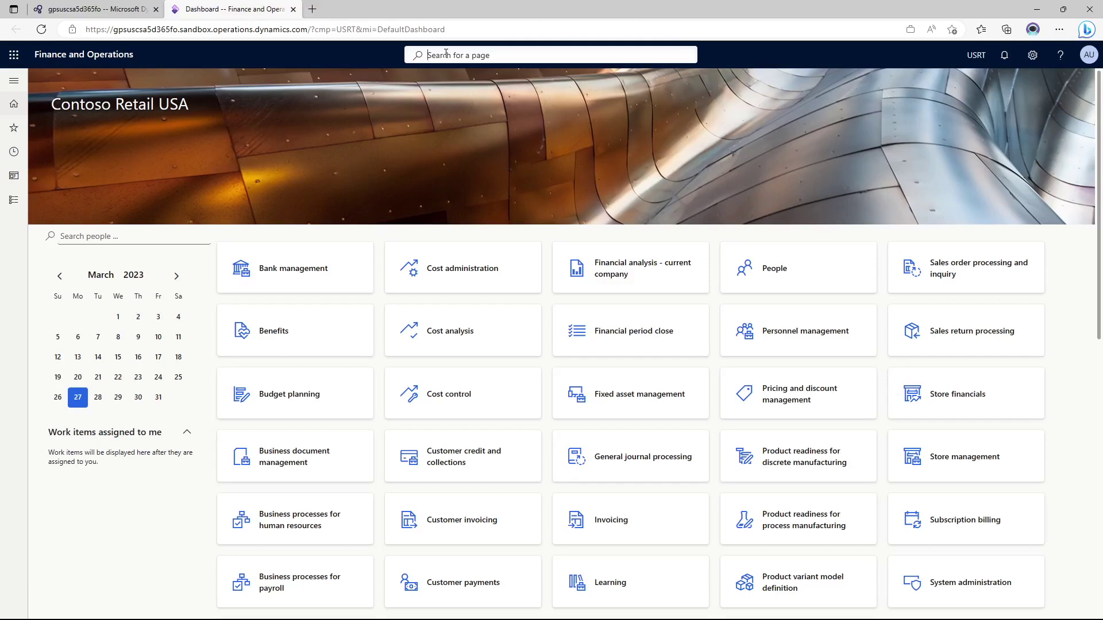
# - Search for 'online stores', open the Online stores page and create a new store record
pyautogui.write('online stores')
pyautogui.click(462, 78)
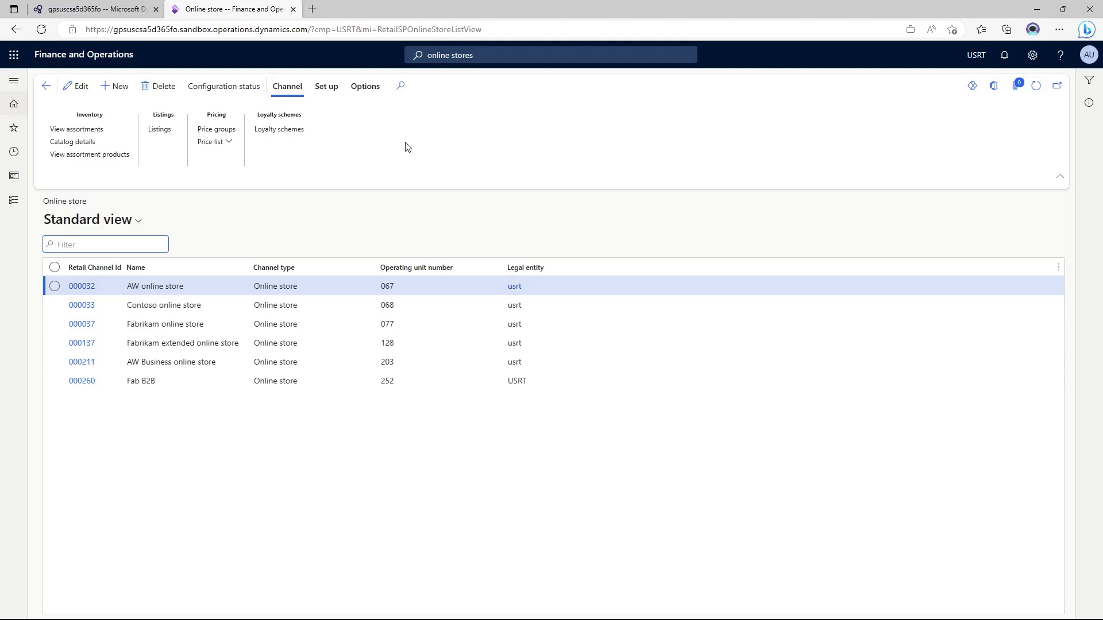
pyautogui.click(112, 95)
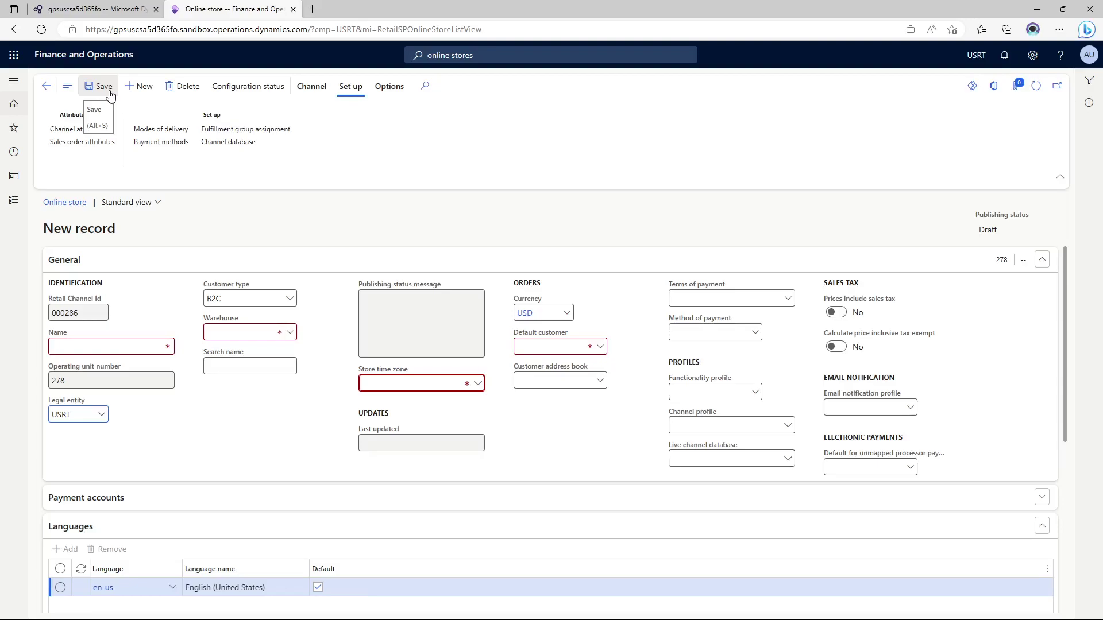
# - Name the new store 'Adventure Works B2C' and keep B2C as its customer type
pyautogui.click(113, 348)
pyautogui.write('A')
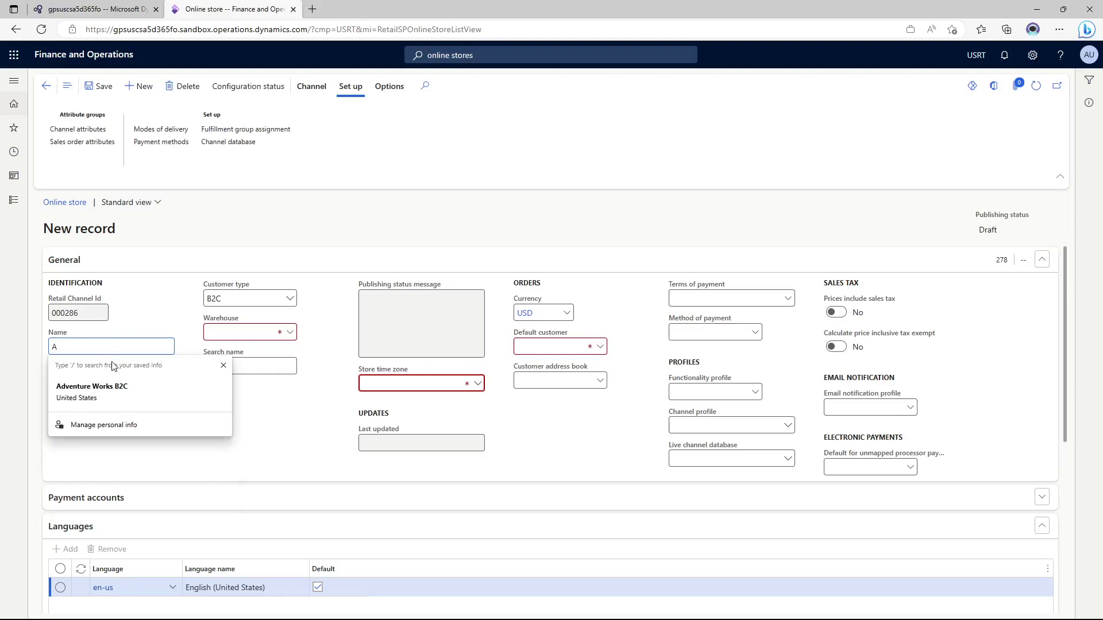
pyautogui.write('dven')
pyautogui.write('ture W')
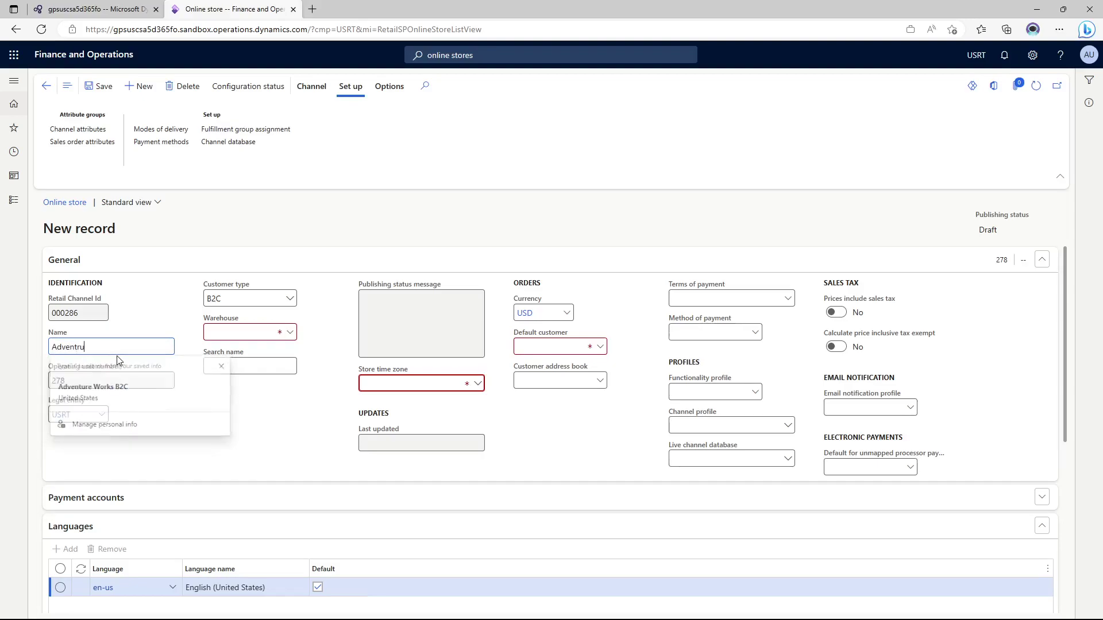
pyautogui.write('orks')
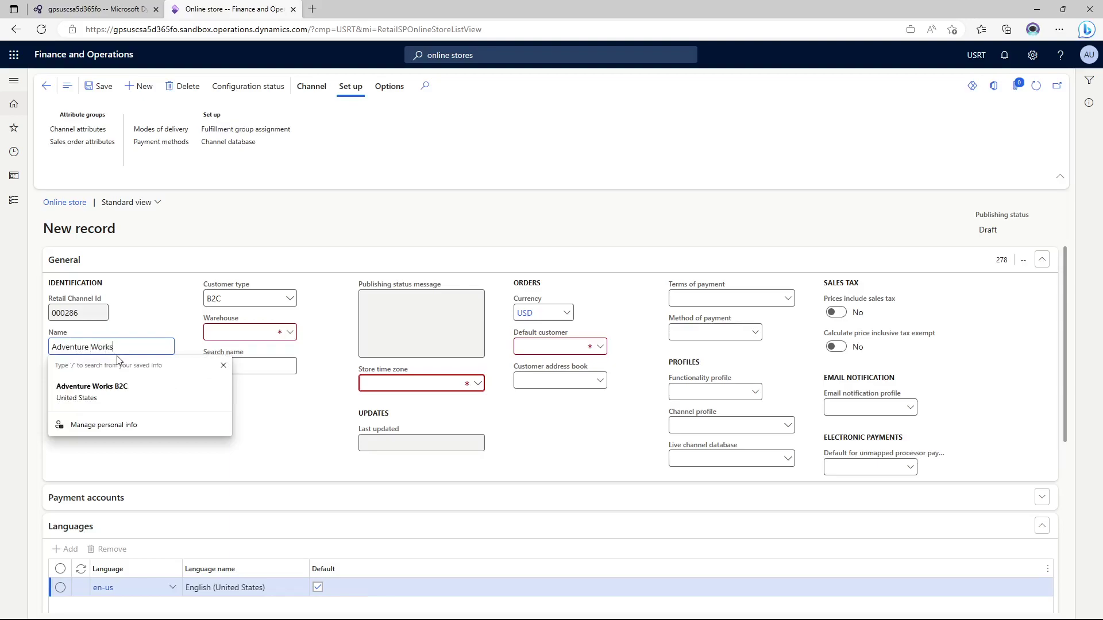
pyautogui.write(' B2C')
pyautogui.click(330, 300)
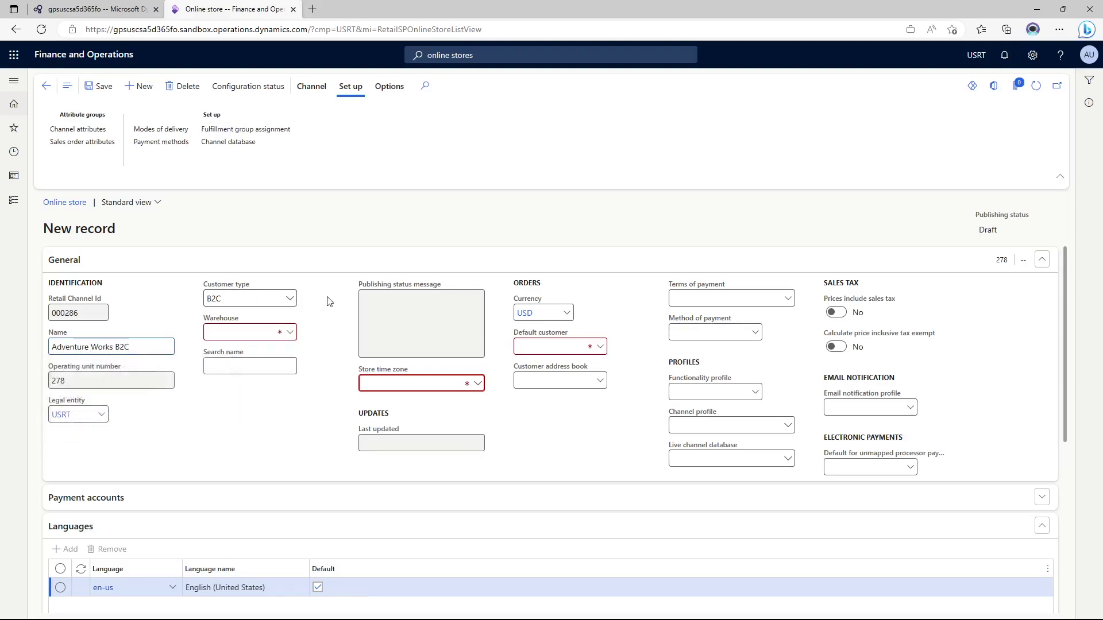
pyautogui.click(291, 300)
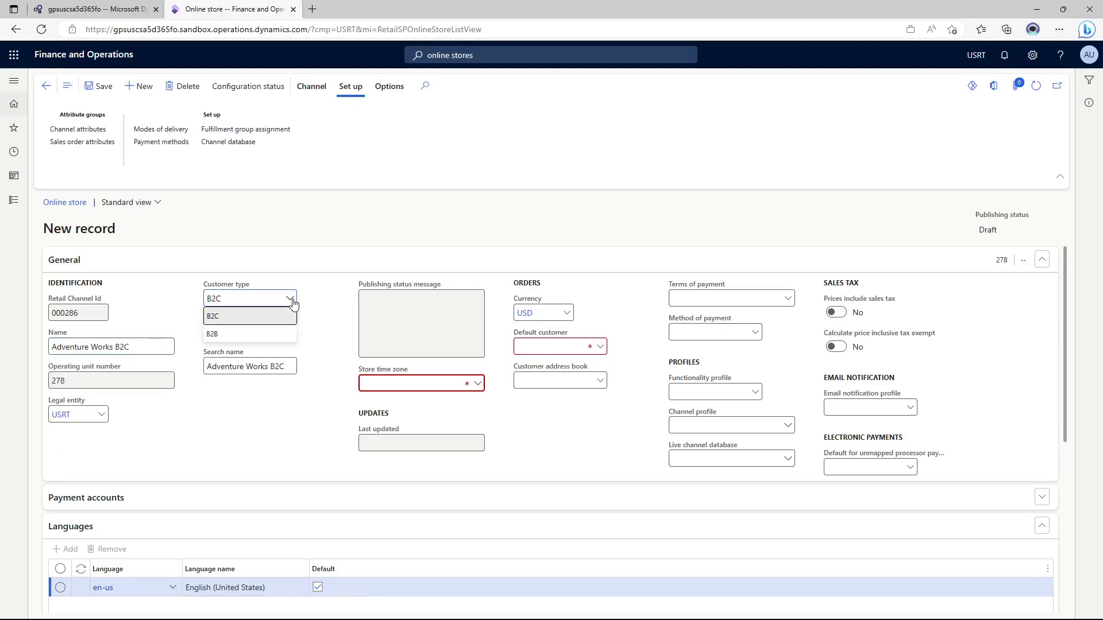
pyautogui.click(318, 331)
pyautogui.click(237, 331)
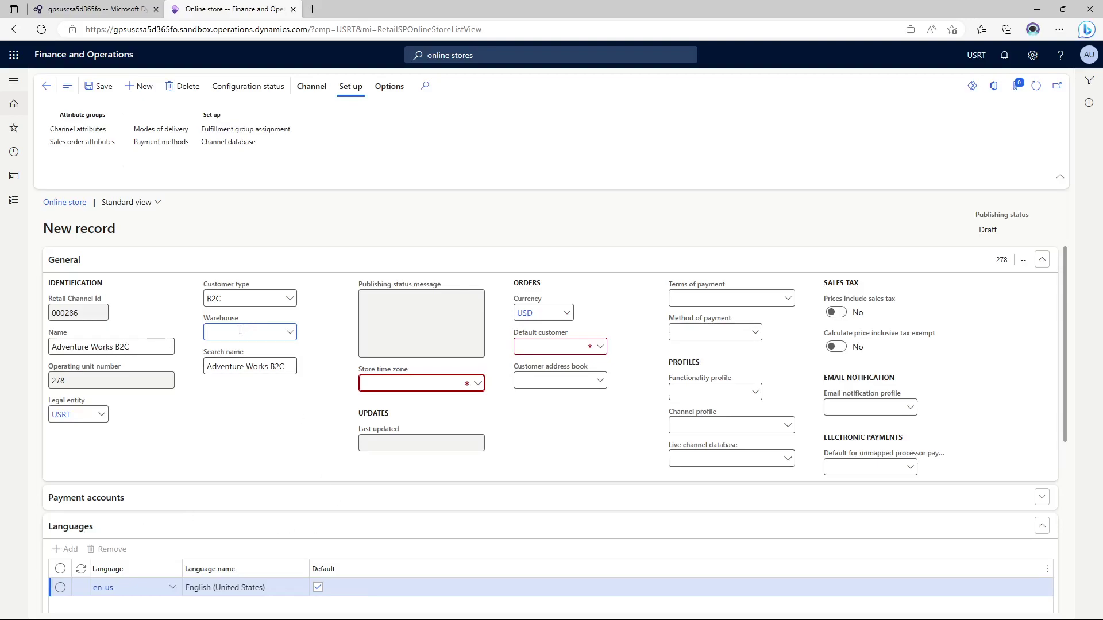
# - Replace the mistyped warehouse entry and set the warehouse to DC-CENTRAL
pyautogui.write('US')
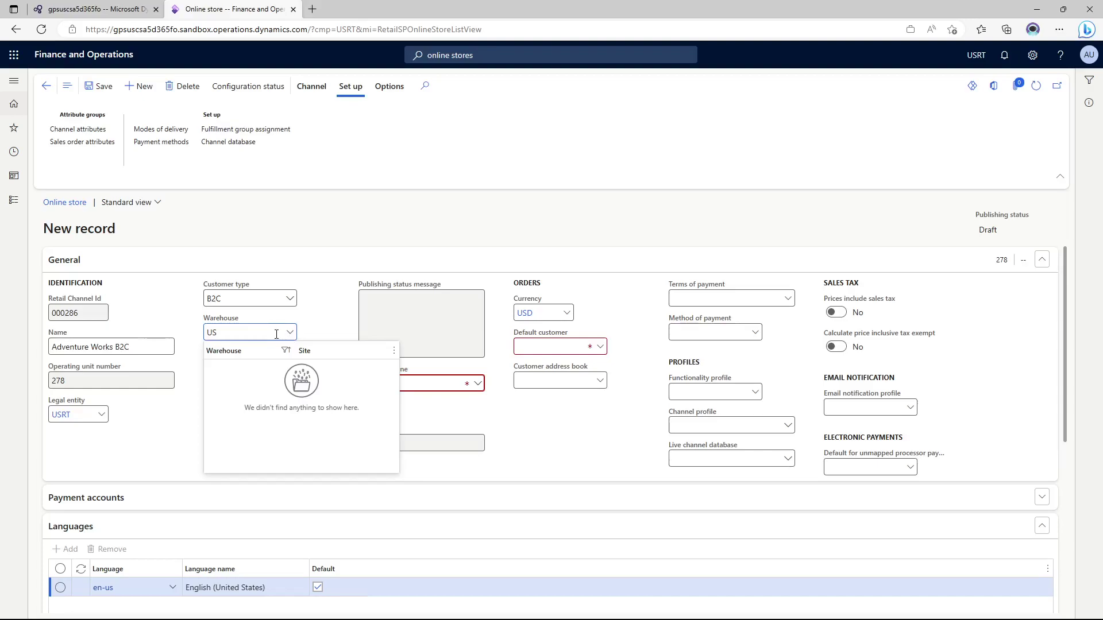
pyautogui.doubleClick(275, 334)
pyautogui.write('DC')
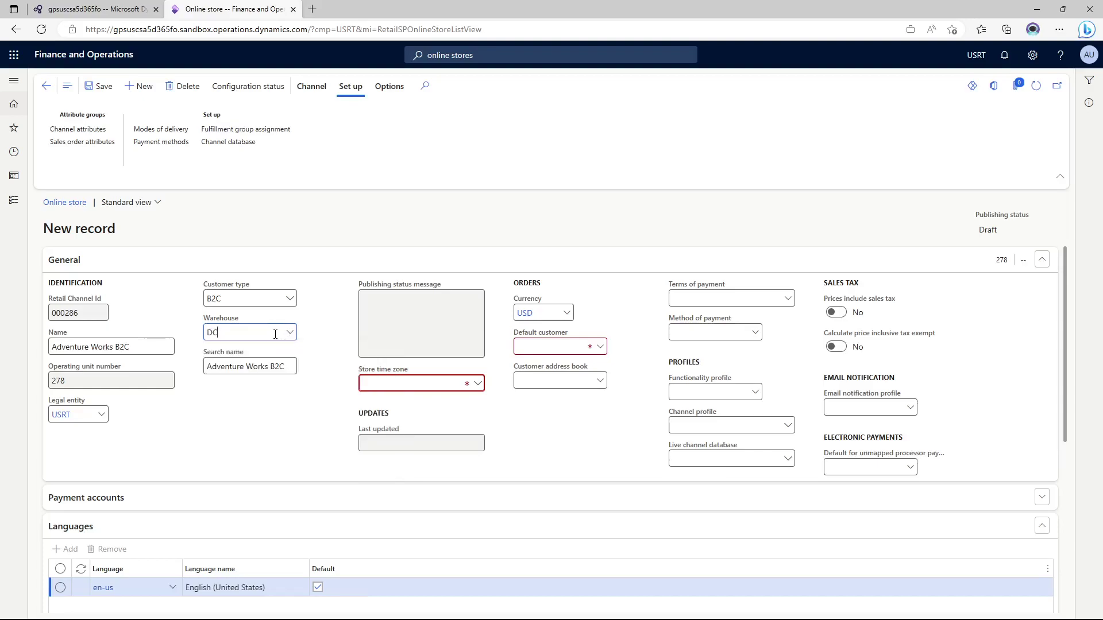
pyautogui.click(290, 333)
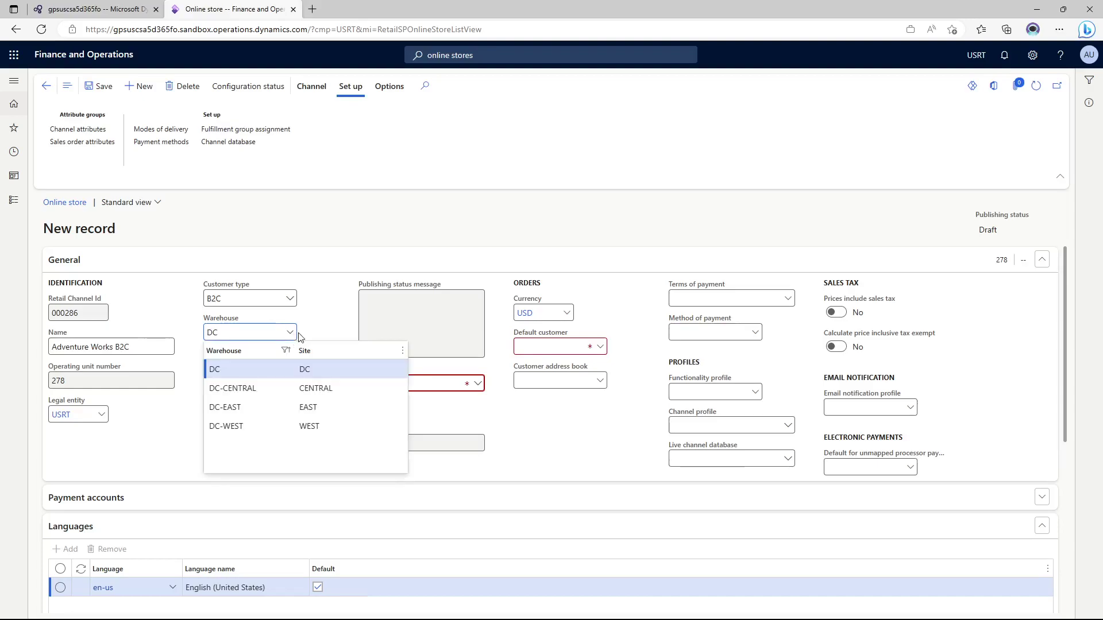
pyautogui.click(270, 389)
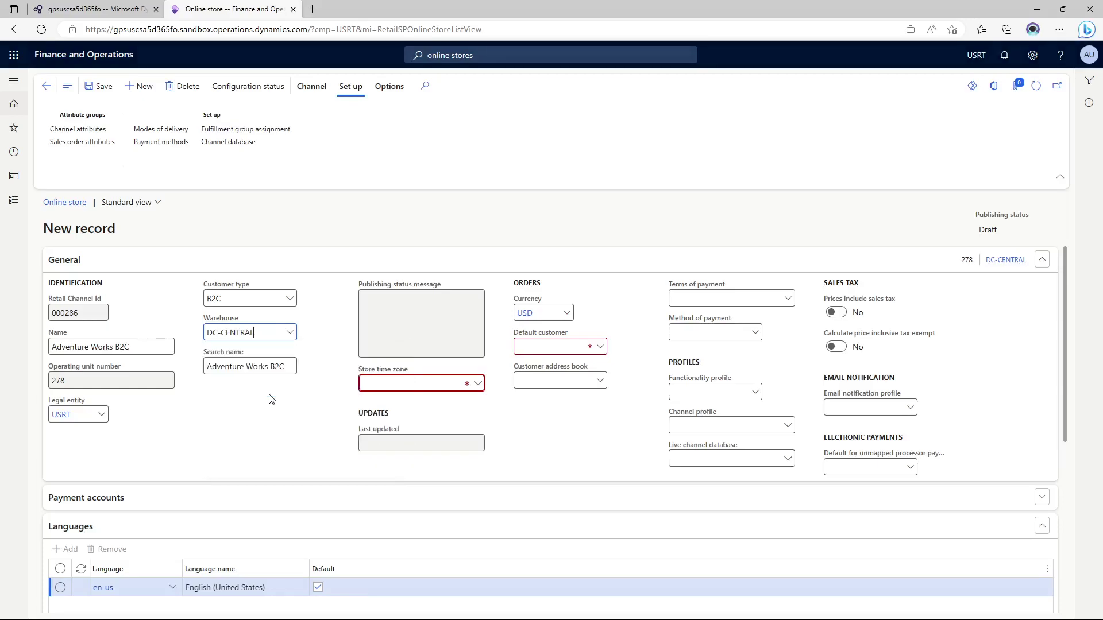
# - Set the store time zone to (GMT-08:00) Pacific Time (US & Canada) and enter default customer 1000
pyautogui.click(477, 383)
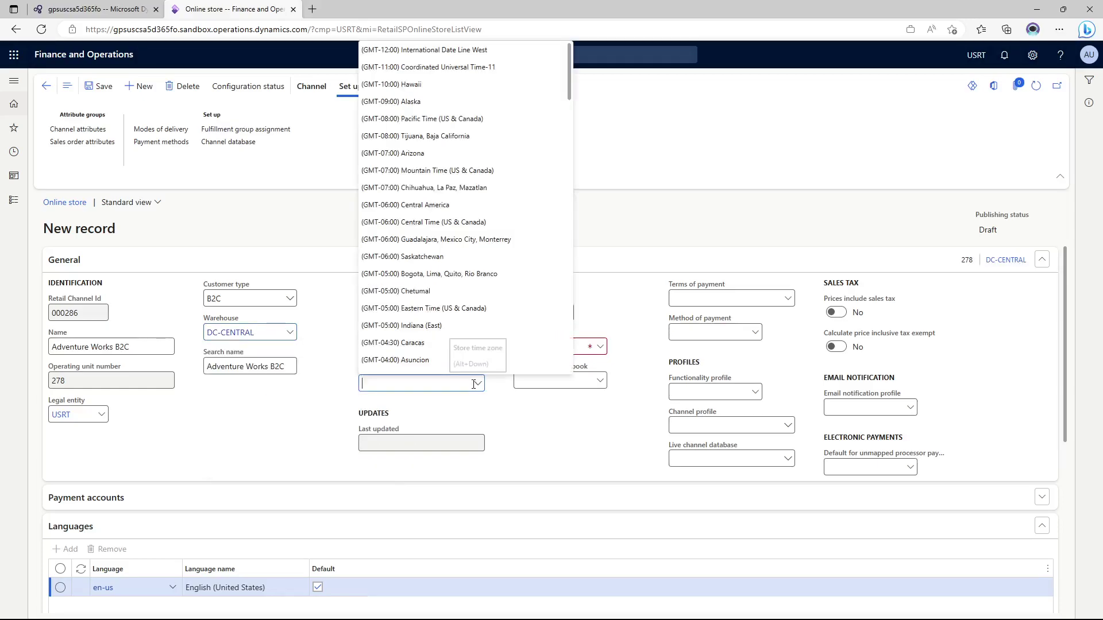
pyautogui.click(409, 119)
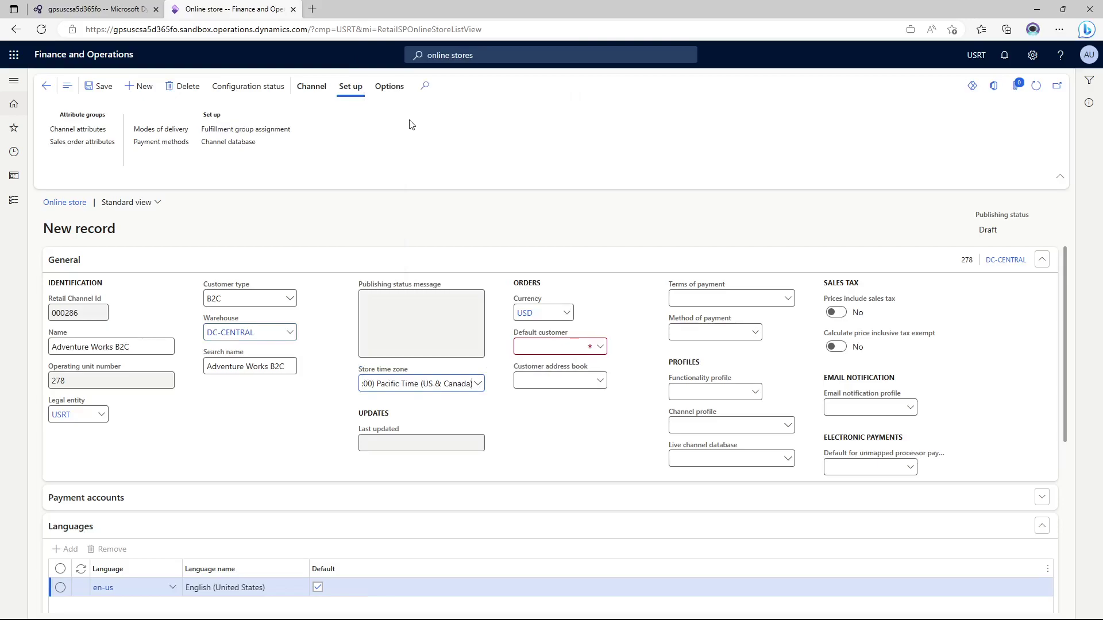
pyautogui.click(572, 346)
pyautogui.write('1000')
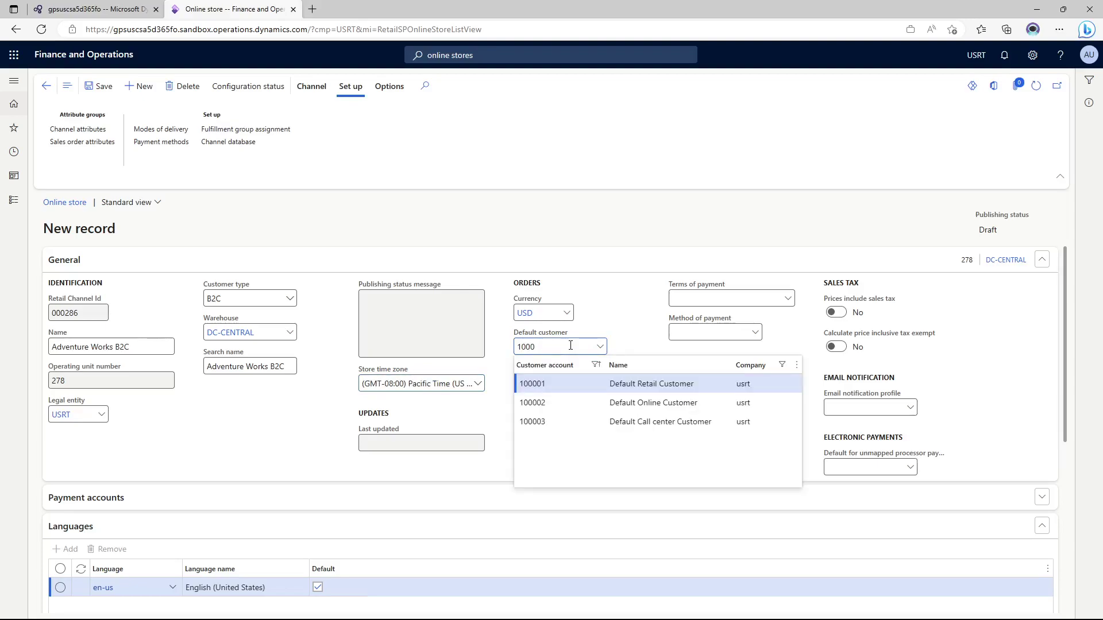
# - Choose Default Online Customer as default customer and USRTCentrl as the customer address book
pyautogui.click(577, 407)
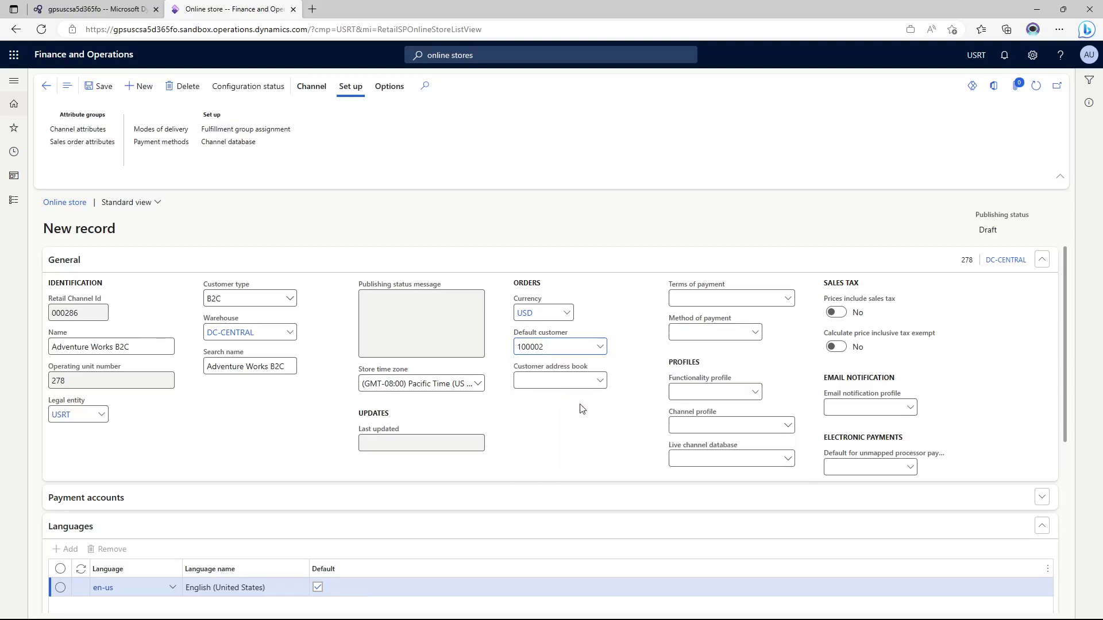
pyautogui.click(575, 382)
pyautogui.click(599, 382)
pyautogui.scroll(-2, 579, 456)
pyautogui.scroll(-15, 578, 456)
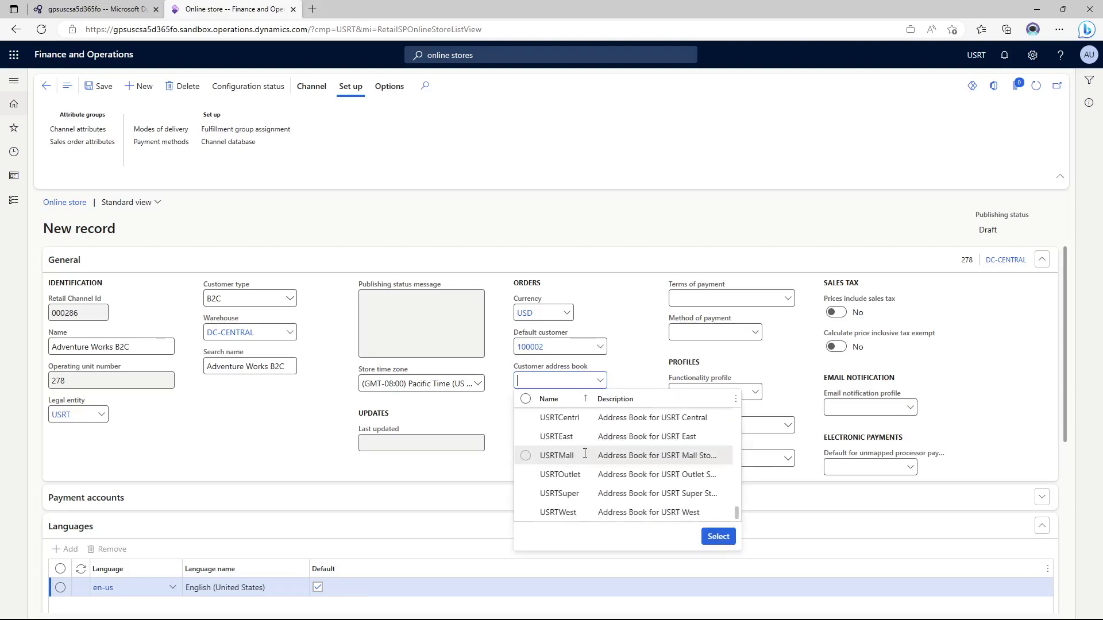
pyautogui.click(563, 420)
pyautogui.click(718, 537)
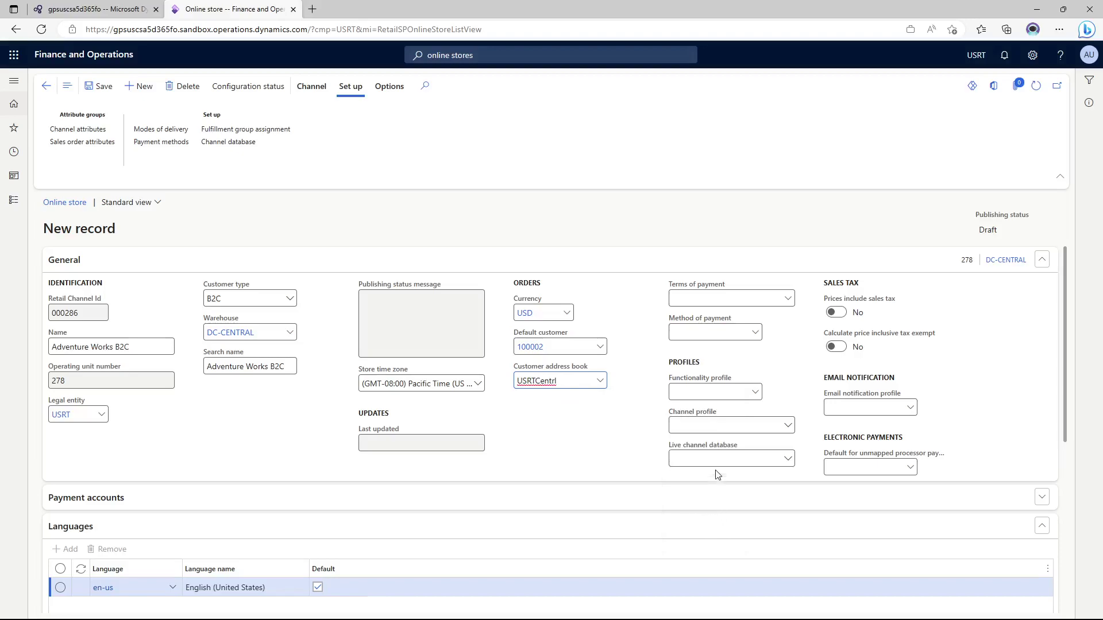
# - Set the email notification profile to ENProfile and save the Adventure Works B2C store
pyautogui.click(911, 409)
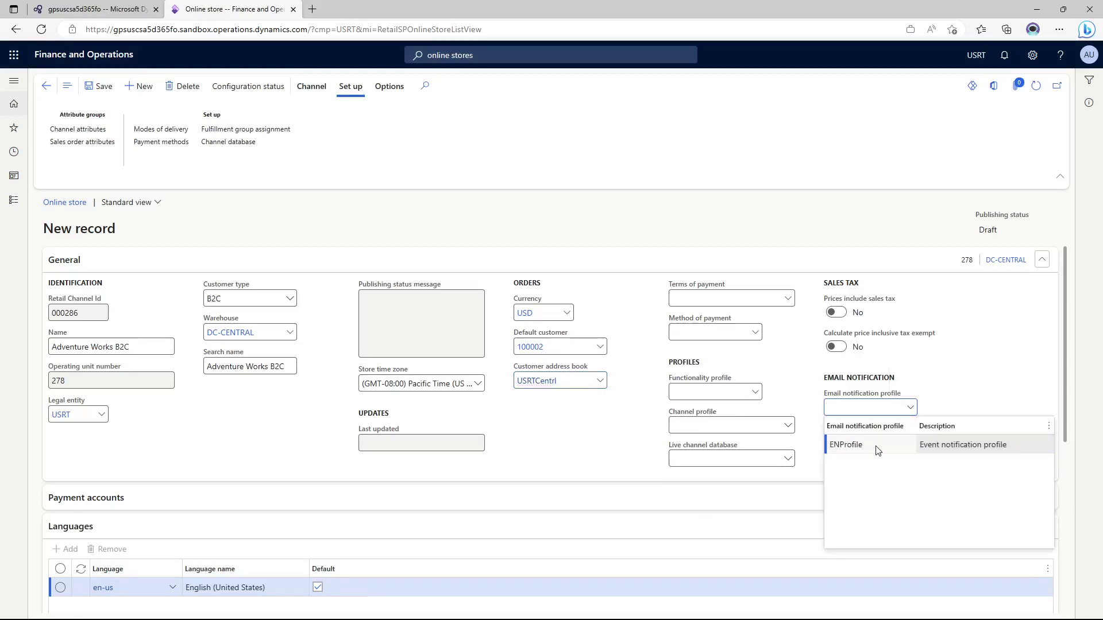
pyautogui.click(876, 449)
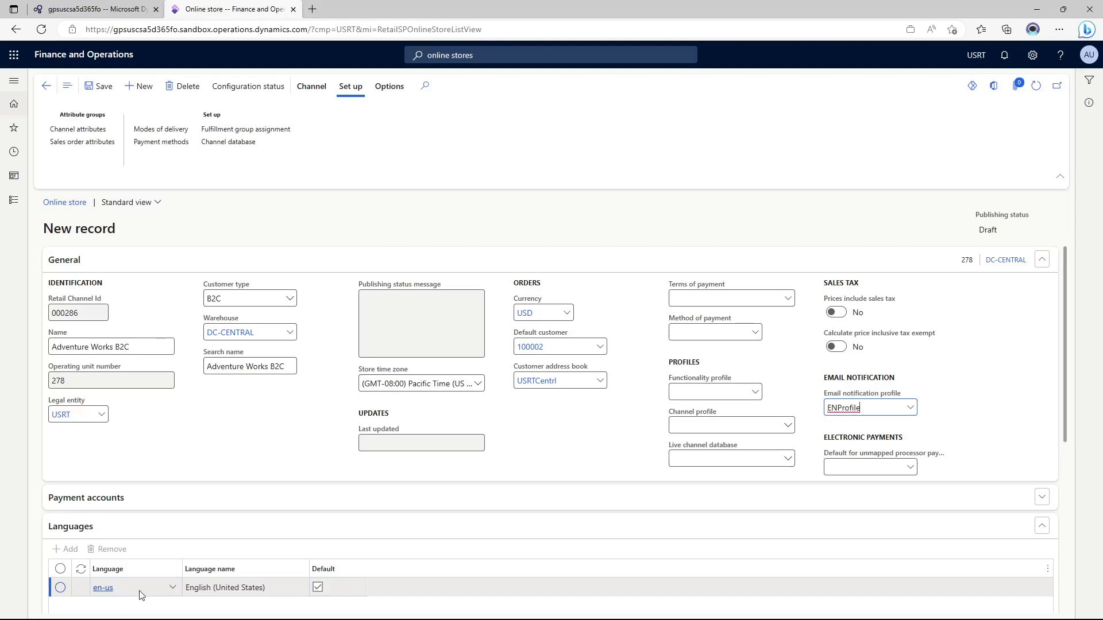
pyautogui.click(163, 583)
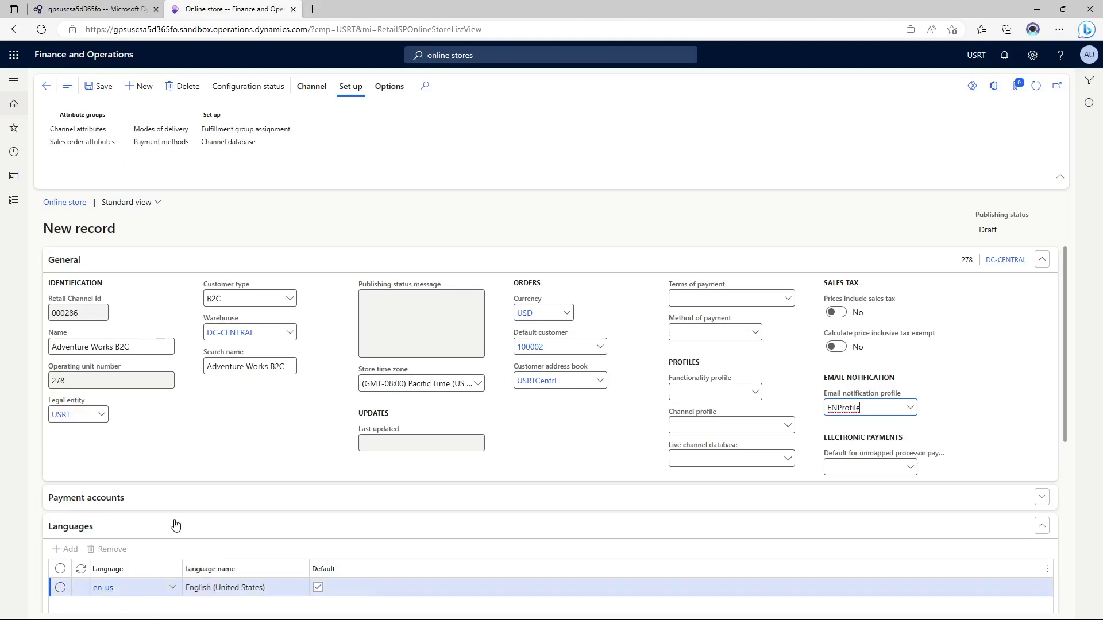
pyautogui.click(110, 89)
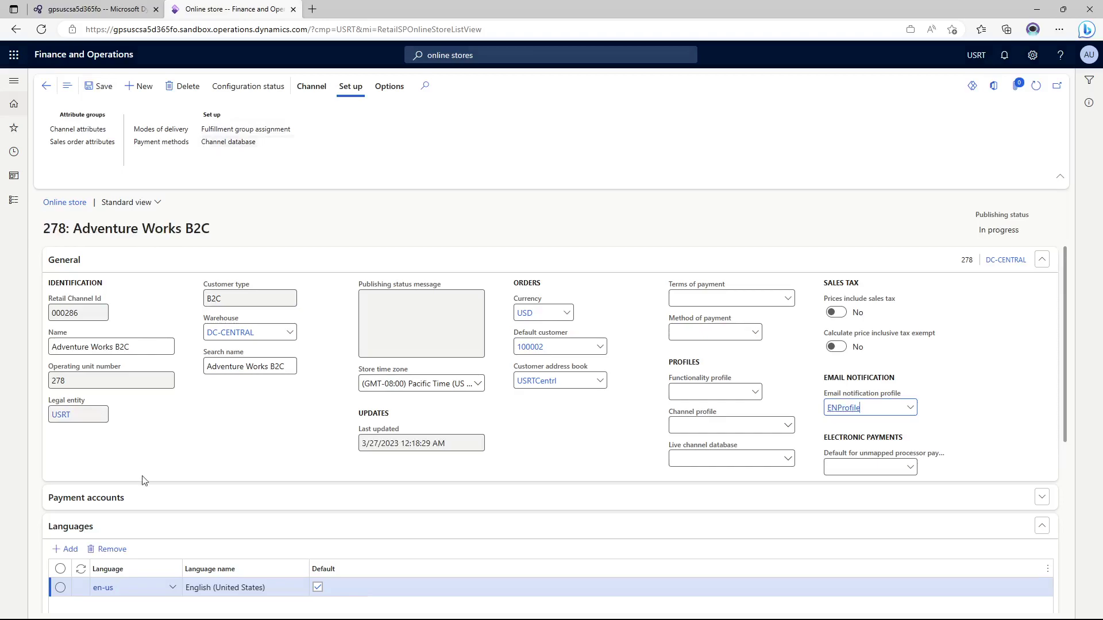
pyautogui.click(125, 502)
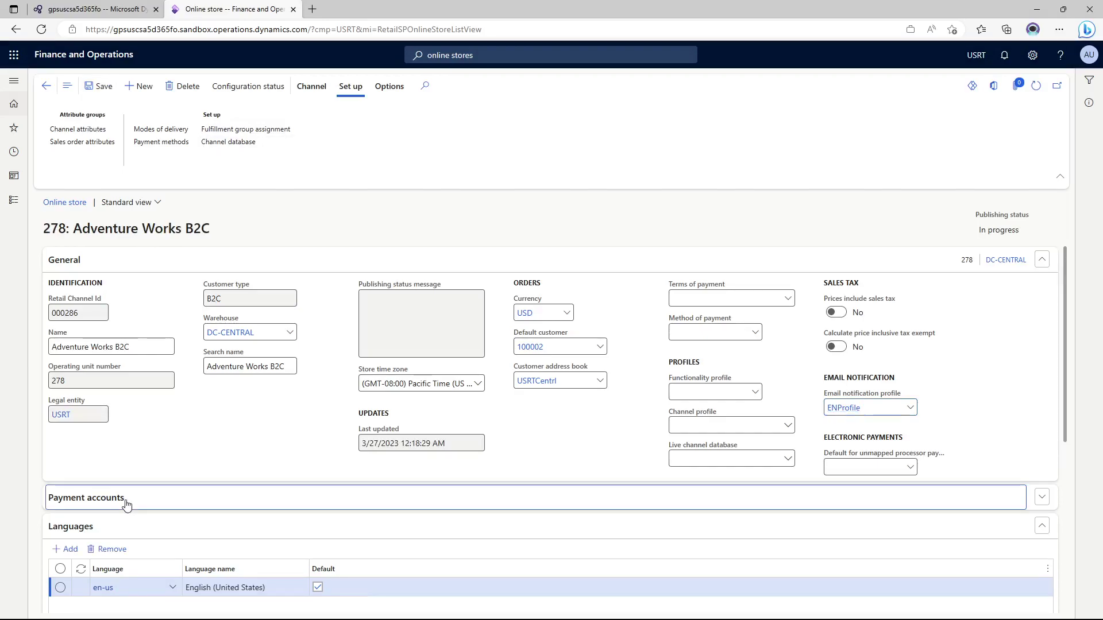
pyautogui.scroll(-3, 185, 463)
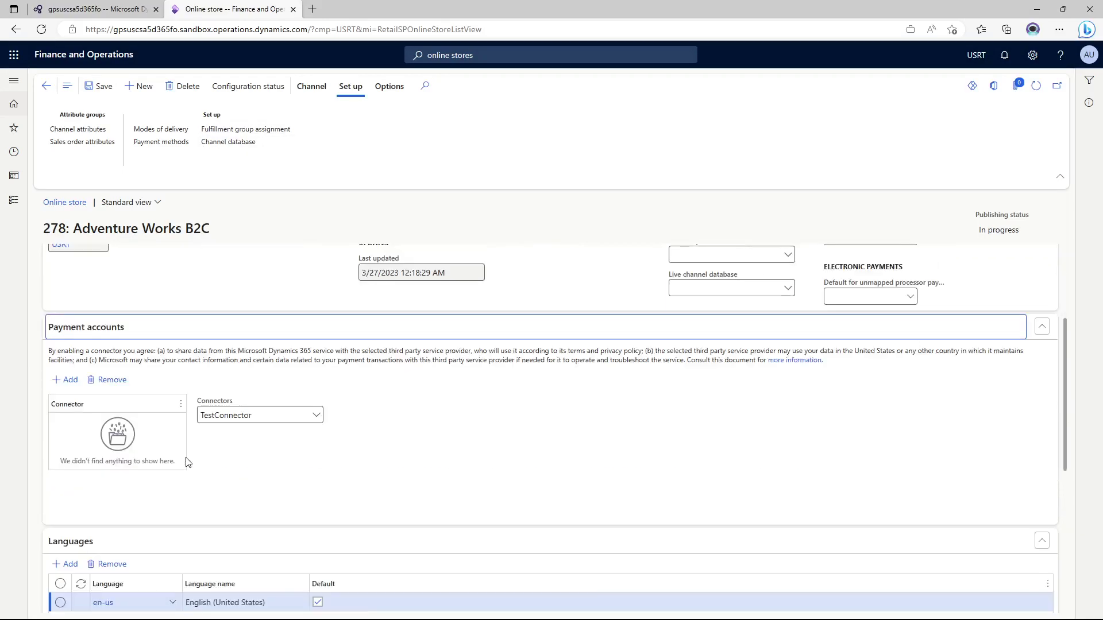
pyautogui.click(70, 377)
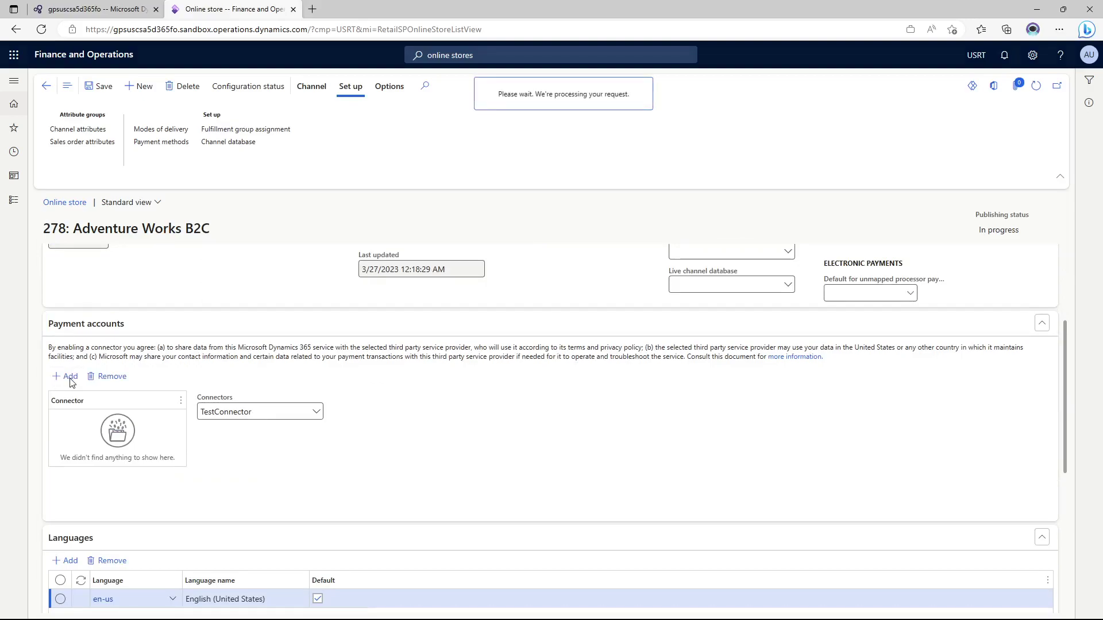
pyautogui.scroll(-5, 109, 374)
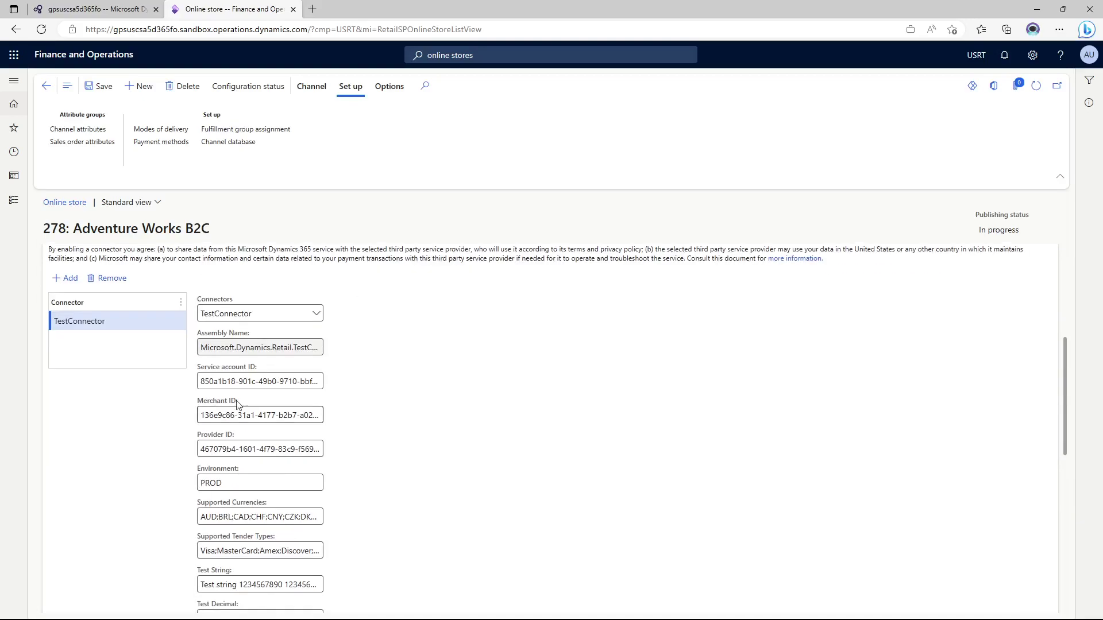
pyautogui.click(314, 320)
pyautogui.click(316, 316)
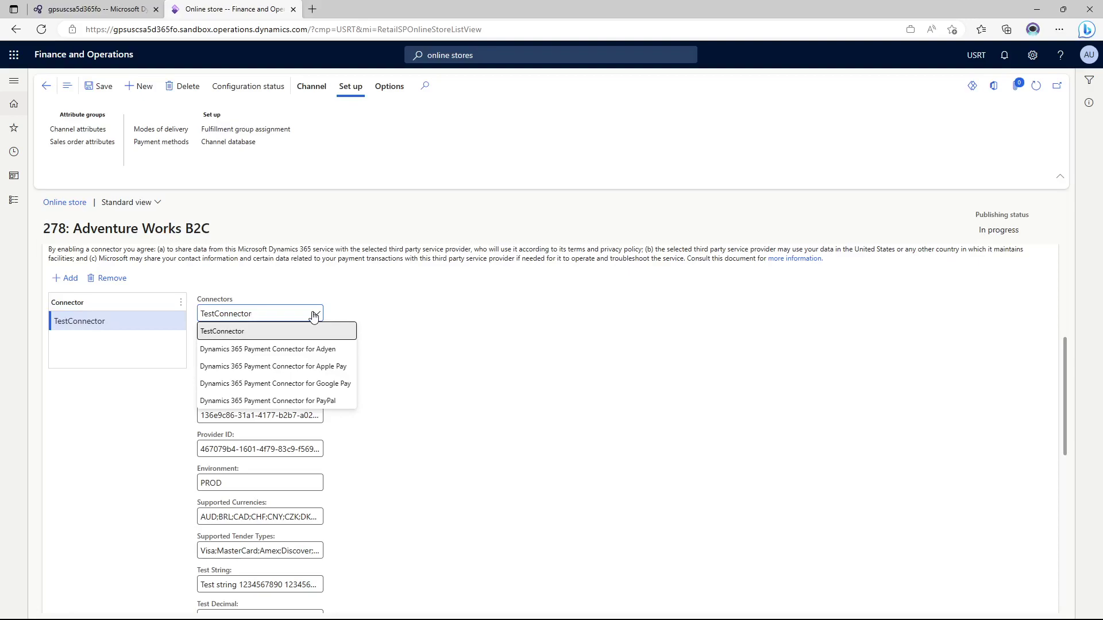
pyautogui.click(78, 318)
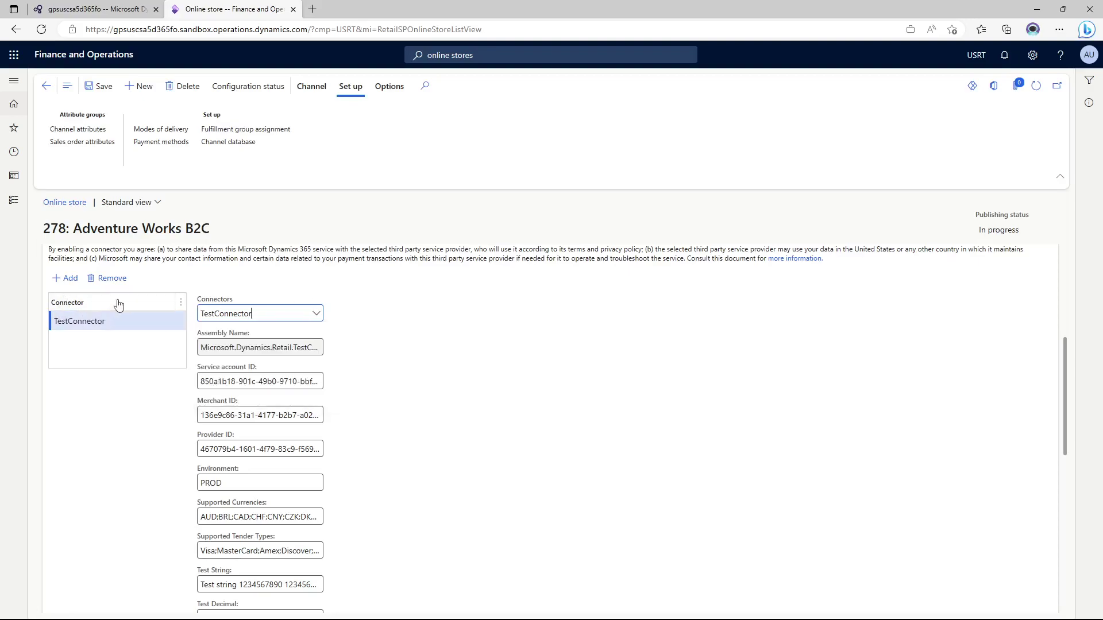
pyautogui.click(112, 279)
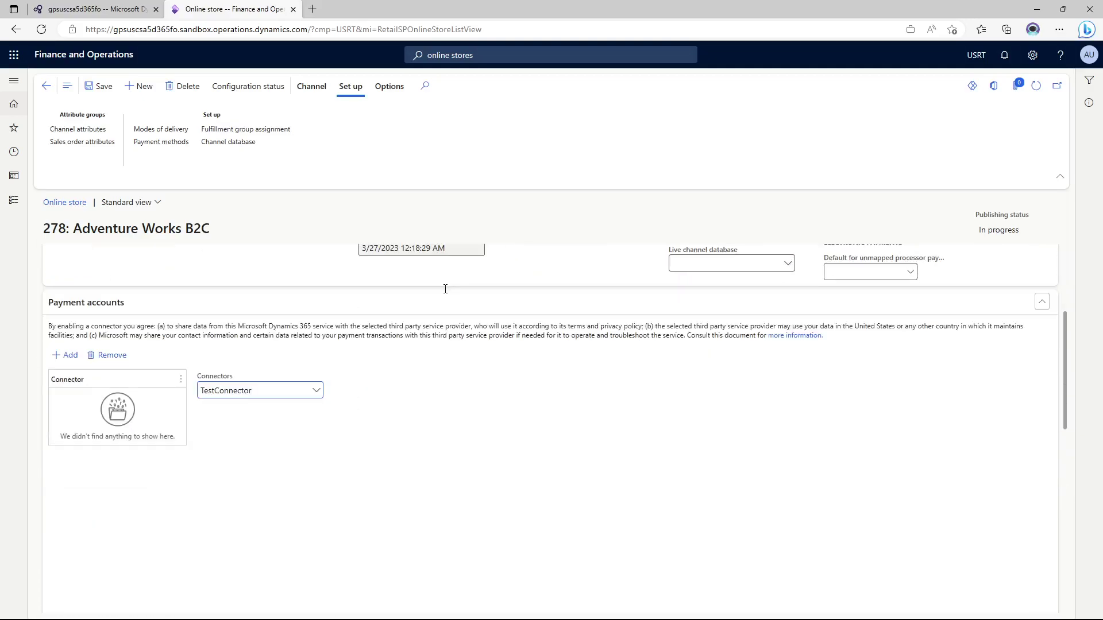
# - Collapse the Payment accounts section and scroll back up to the General FastTab
pyautogui.click(1037, 305)
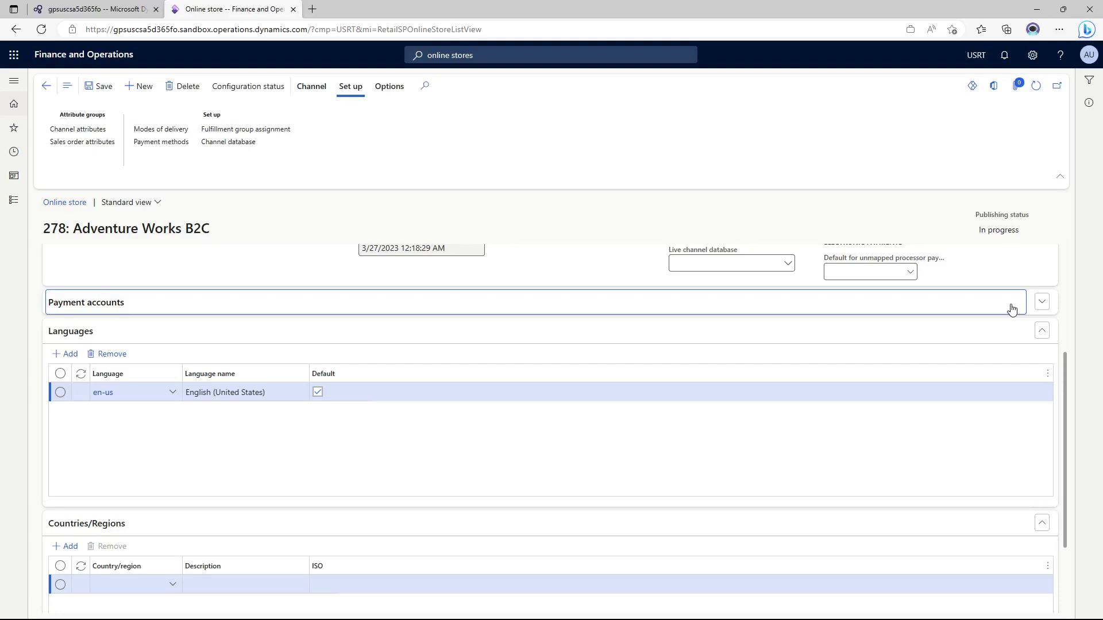
pyautogui.scroll(-1, 544, 390)
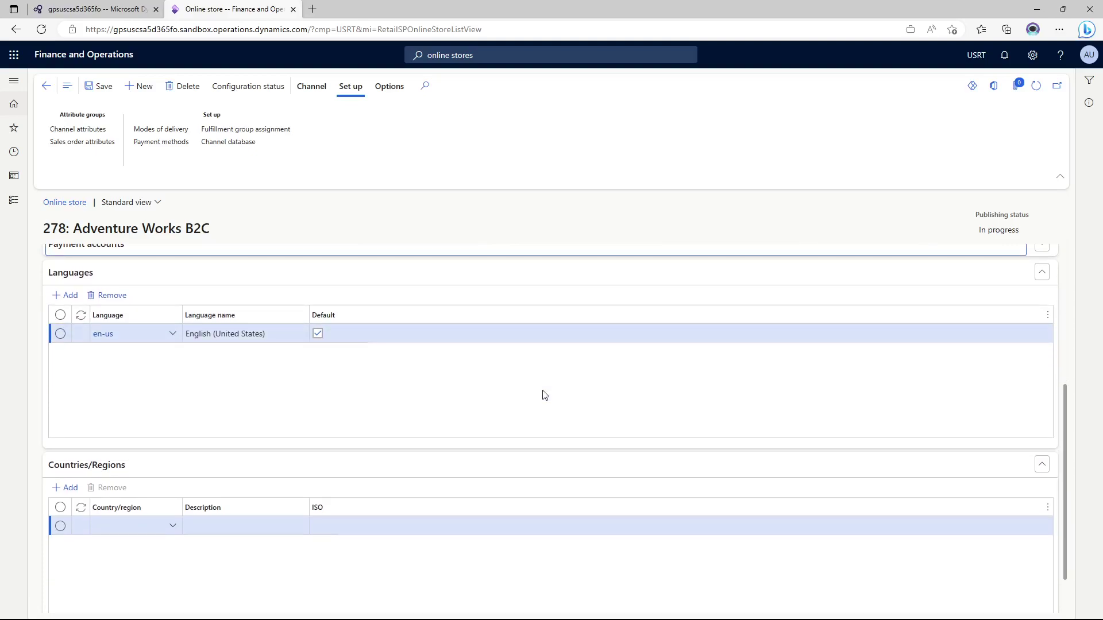
pyautogui.scroll(3, 545, 395)
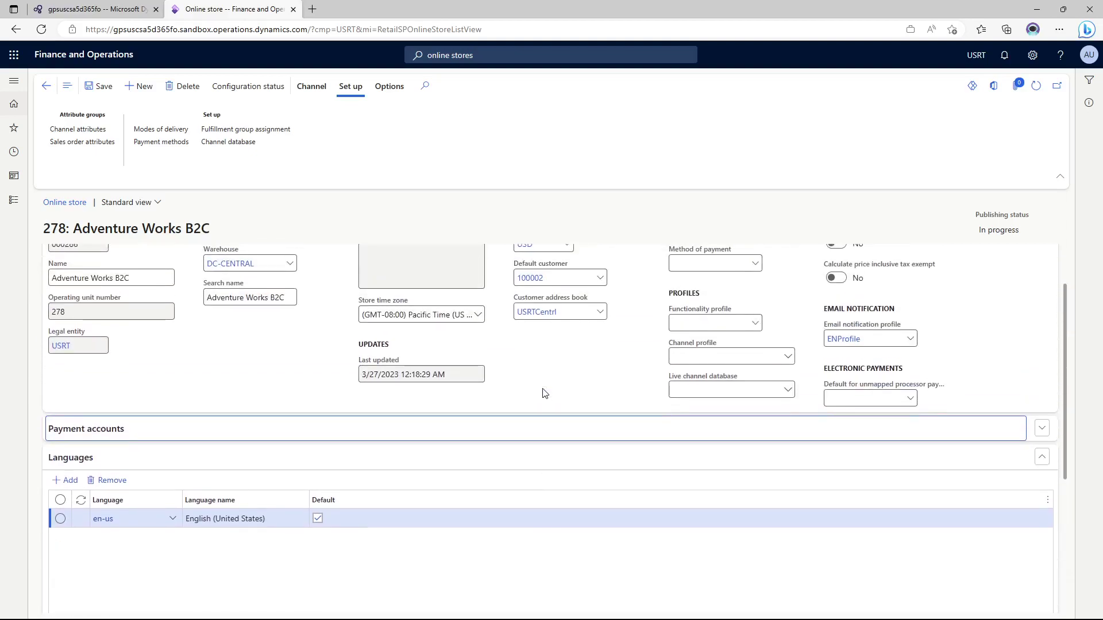
pyautogui.scroll(1, 544, 394)
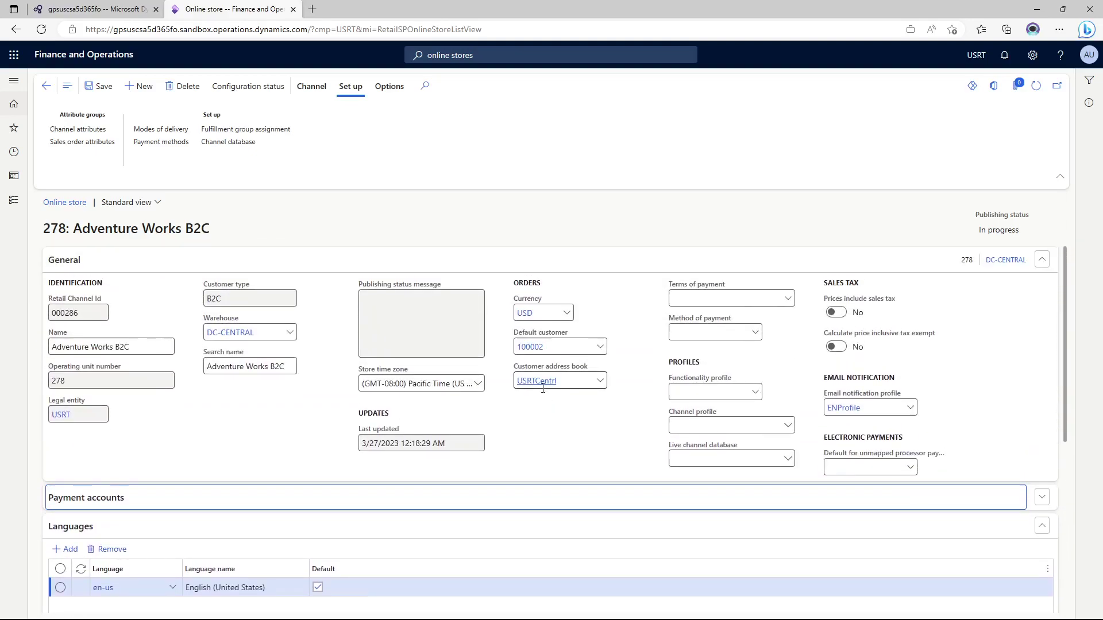